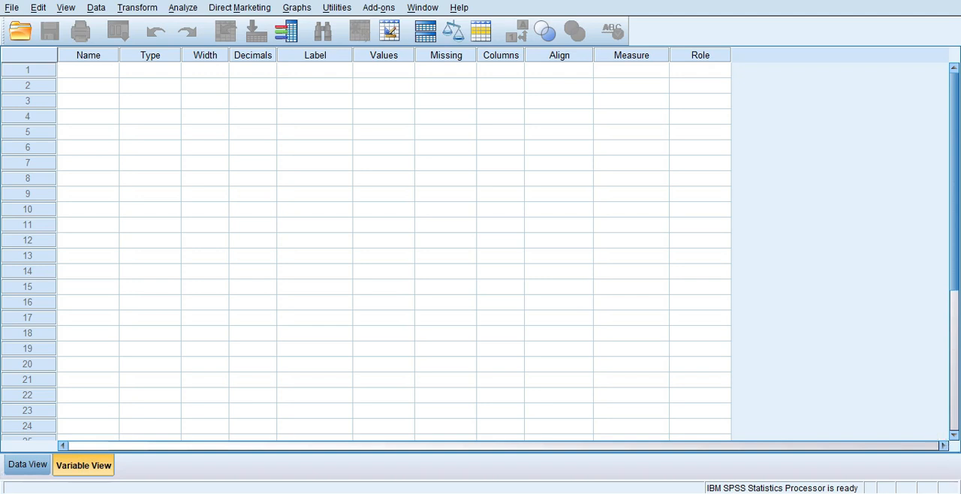
click(37, 467)
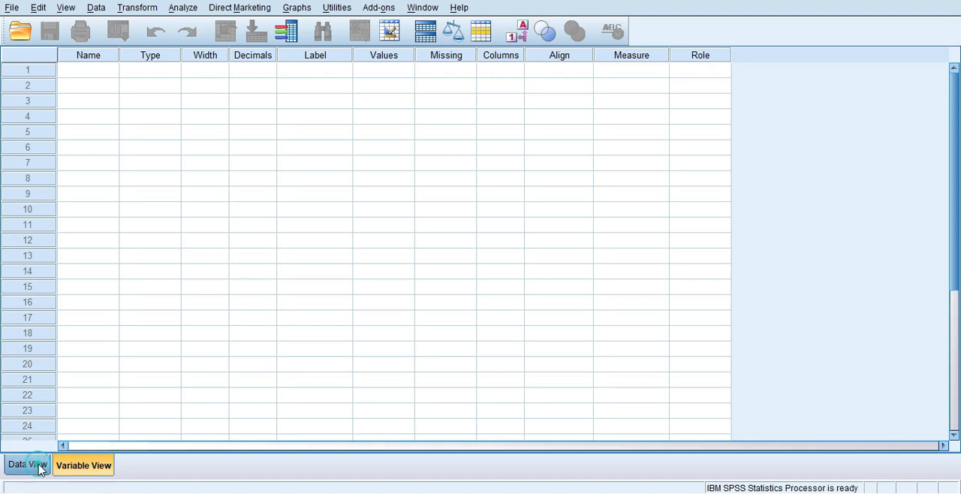
click(74, 467)
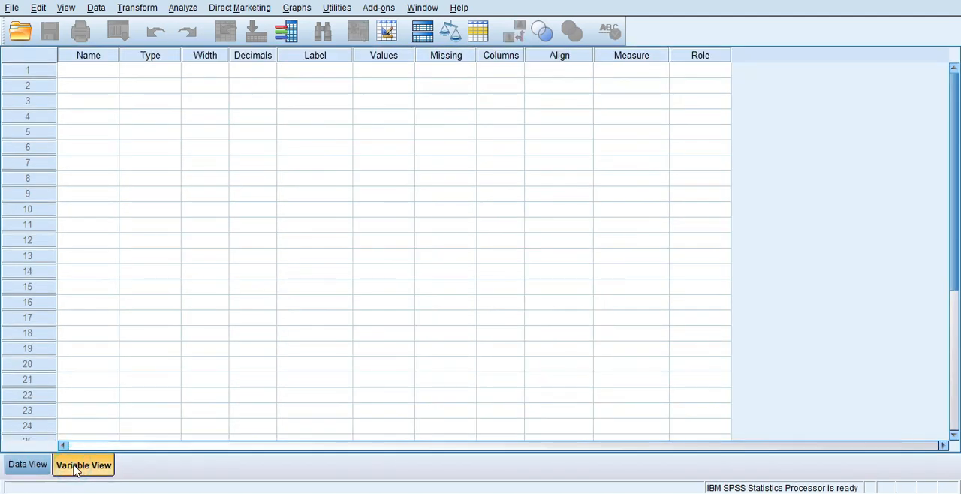
click(41, 466)
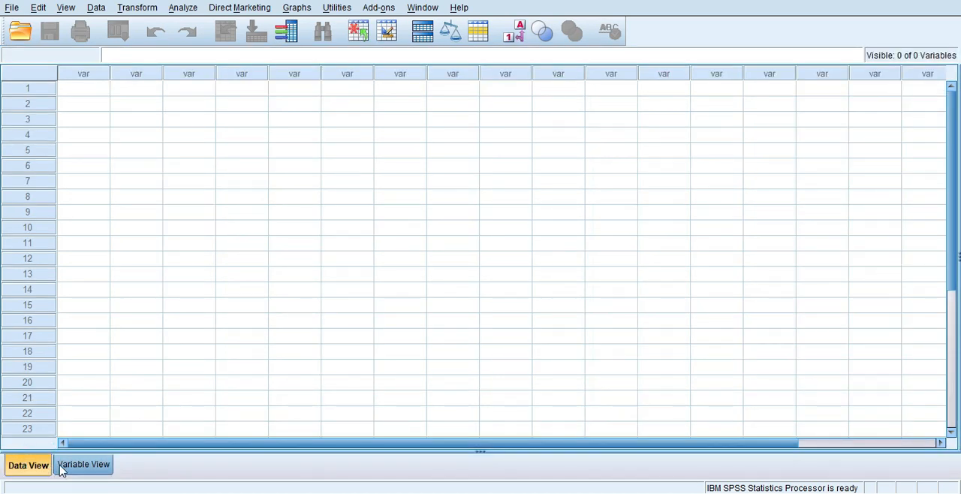
Define three variables named nama, bb and tb in the first three rows of the variable list
click(61, 467)
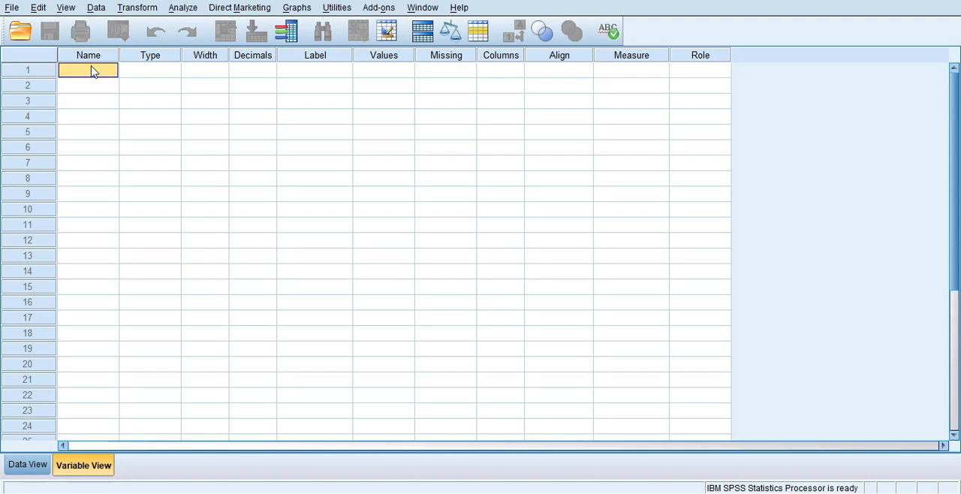
text(nama)
key(Return)
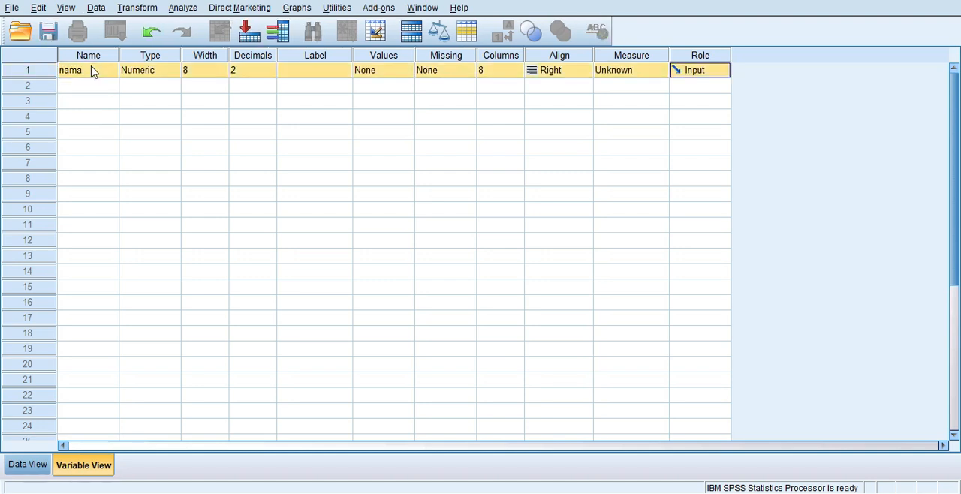
click(91, 90)
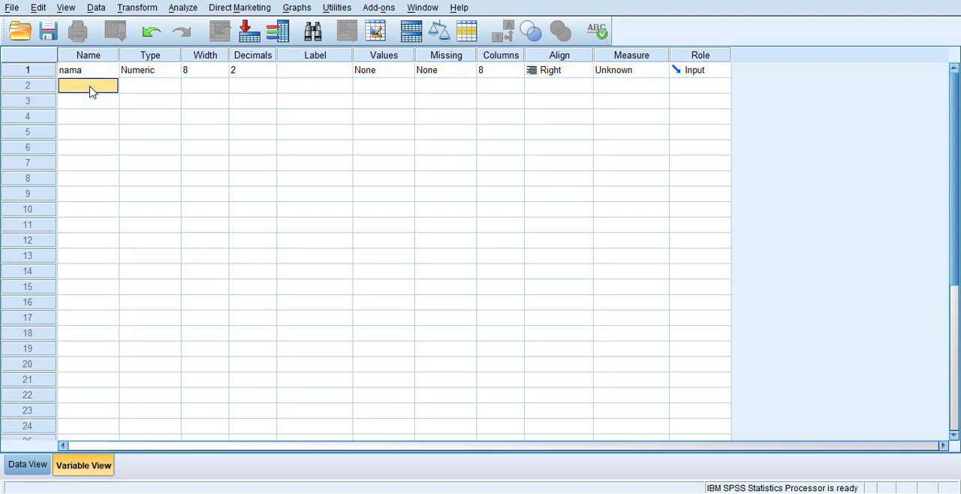
text(bb)
key(Return)
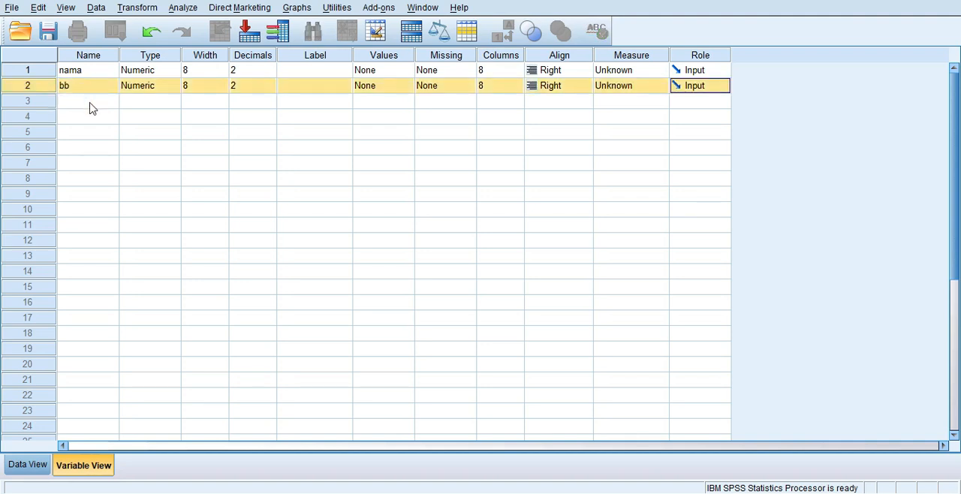
click(90, 106)
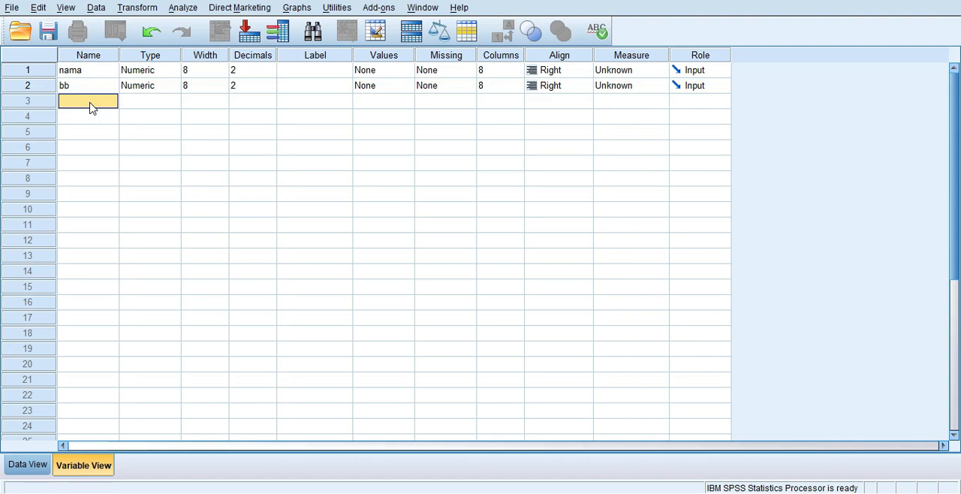
text(tb)
key(Return)
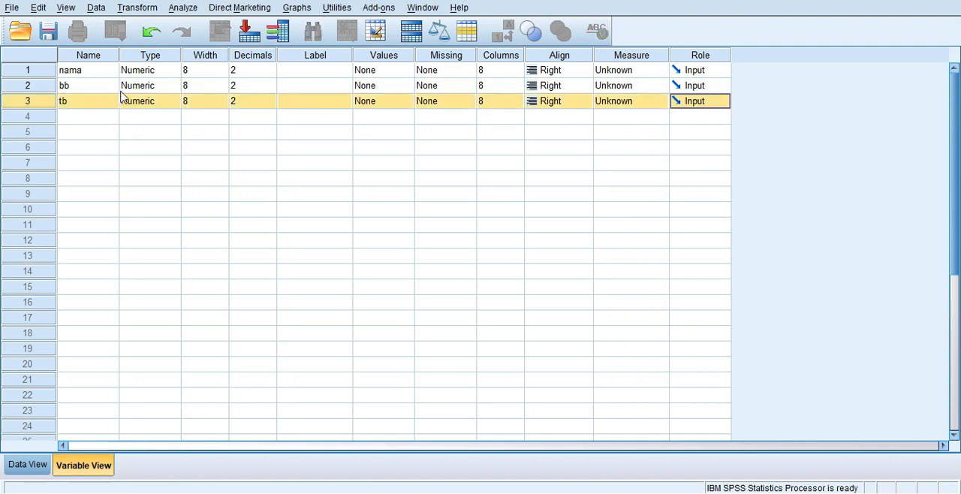
Change the variable type of nama to String
click(154, 72)
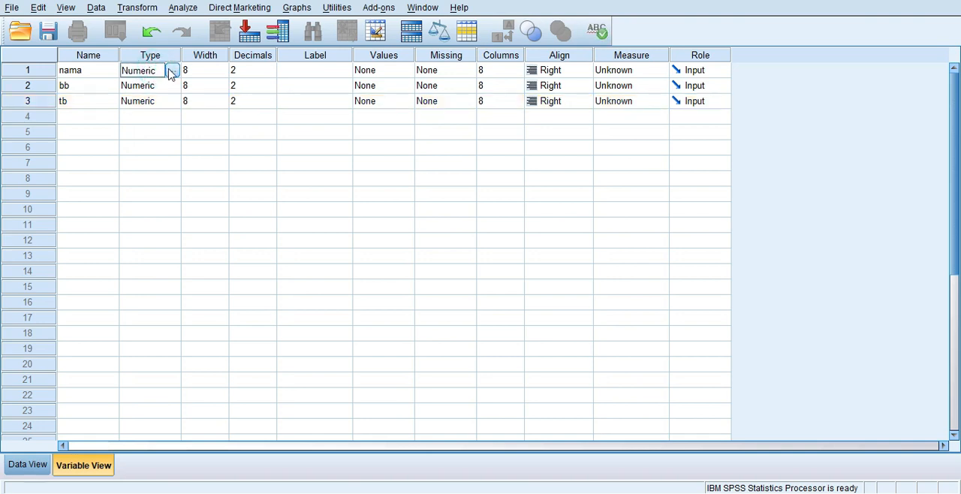
click(172, 71)
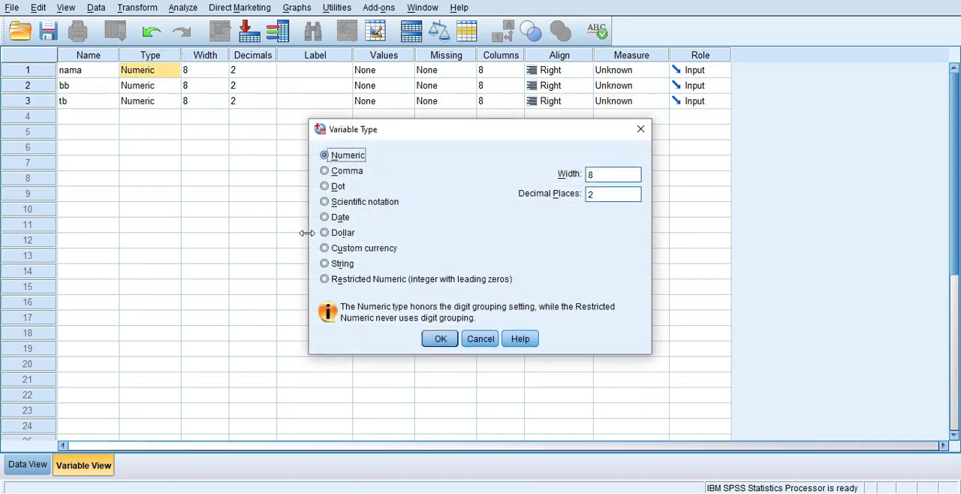
click(324, 264)
click(450, 340)
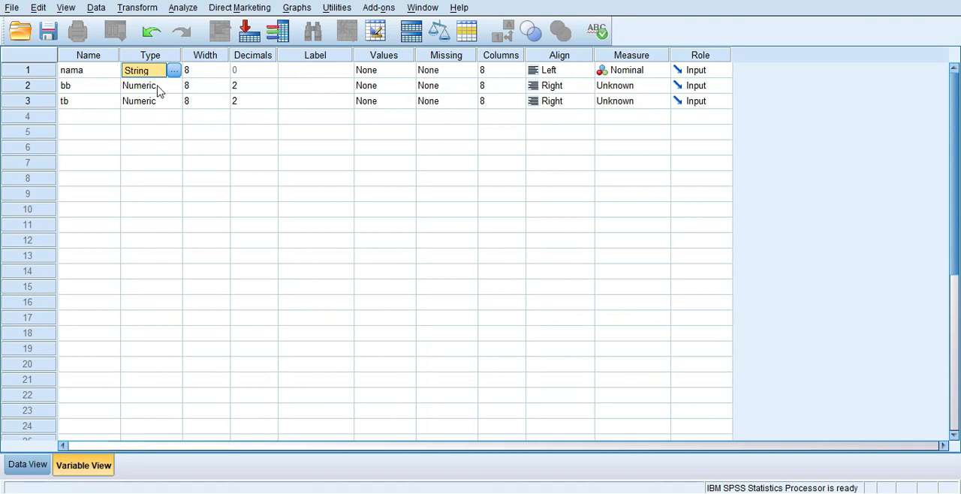
click(253, 88)
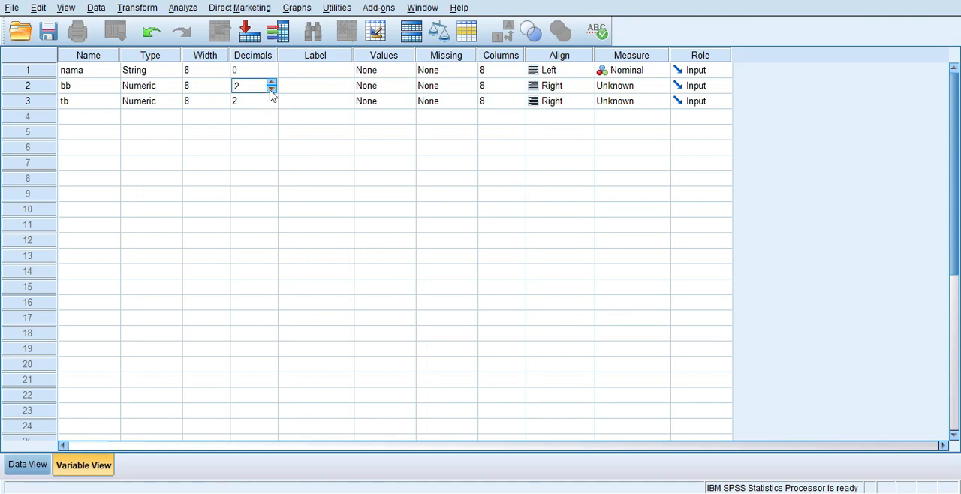
click(271, 91)
click(271, 82)
Label the variable nama as "Nama", bb as "Berat badan" and tb as "Tinggi badan"
click(299, 72)
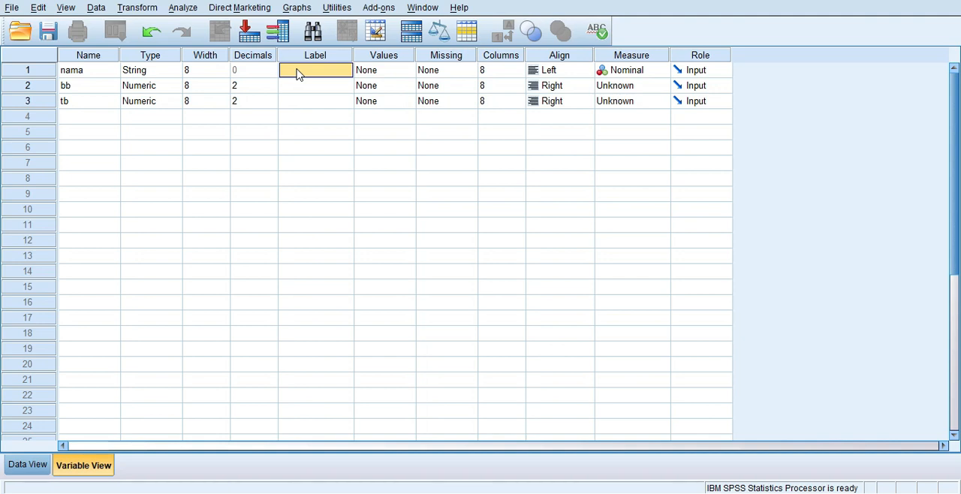
text(Nama)
click(296, 92)
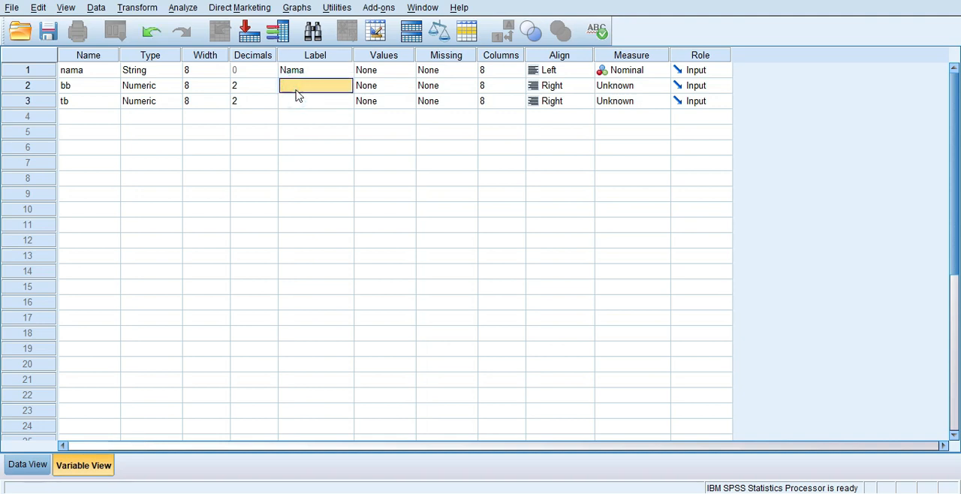
text(Berat badan)
click(296, 104)
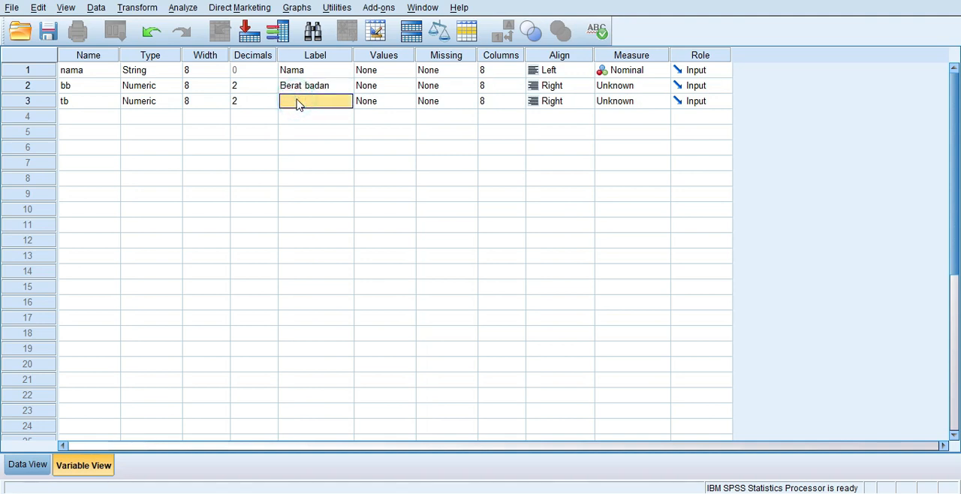
text(Tinggi badan)
click(358, 112)
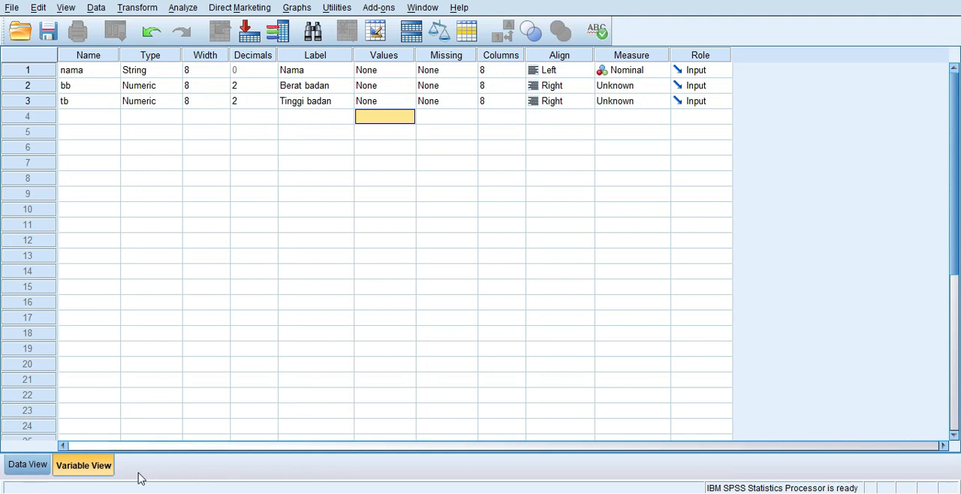
Enter the first person's name in row 1 of the nama column of the data sheet, capitalising only its initial letter
click(39, 465)
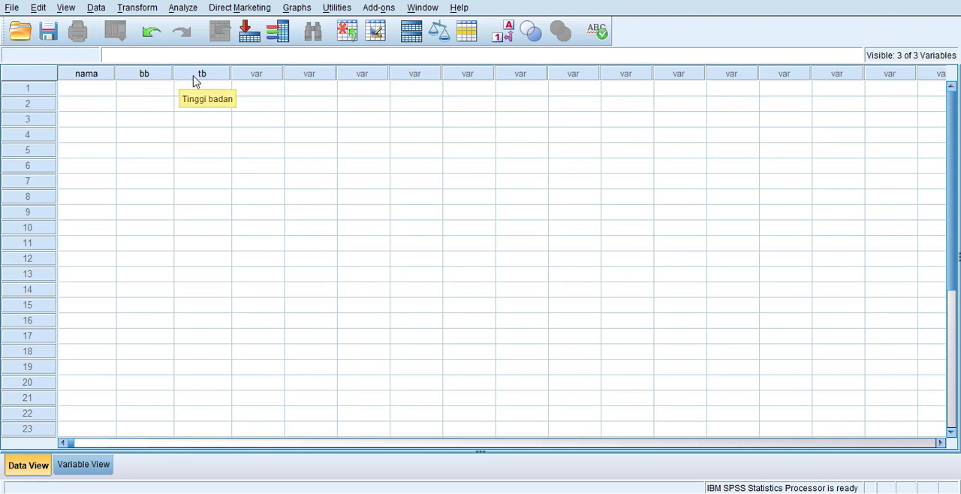
click(106, 91)
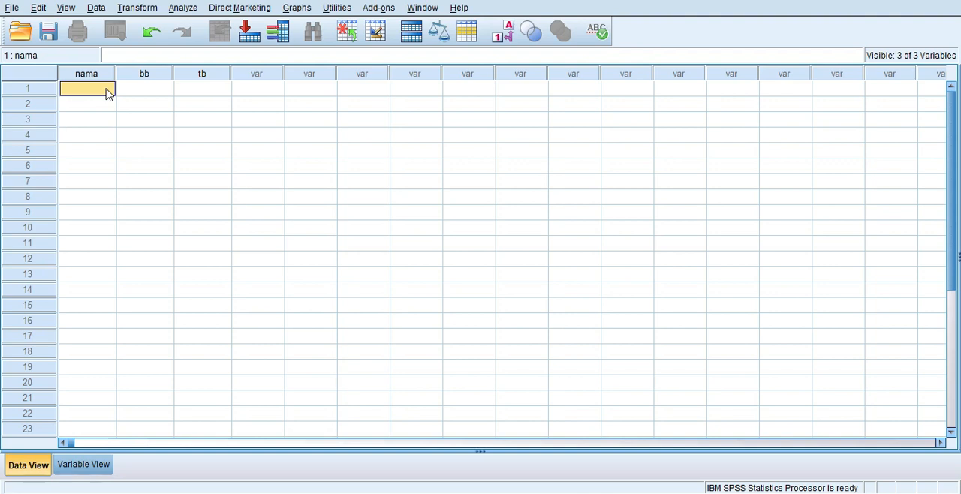
text(aNDI)
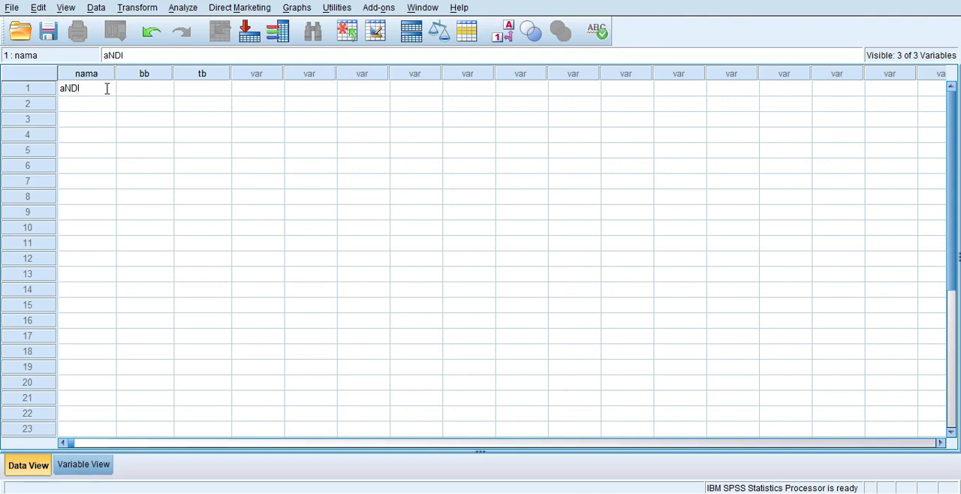
key(BackSpace)
key(BackSpace)
key(BackSpace)
key(Caps_Lock)
text(Andi)
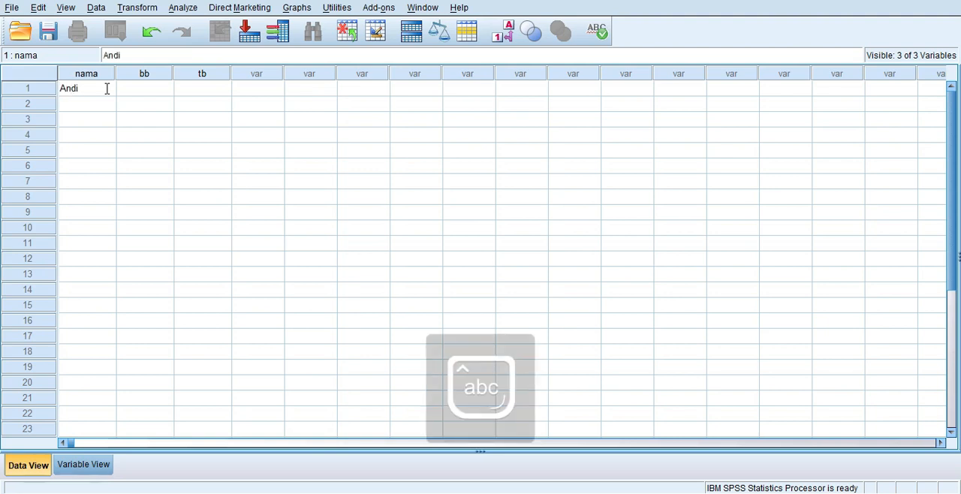
key(Return)
Fill rows 2 to 6 of the nama column with the names of the other five people
text(Dina)
key(Return)
text(Bayu)
key(Return)
text(Putri)
key(Return)
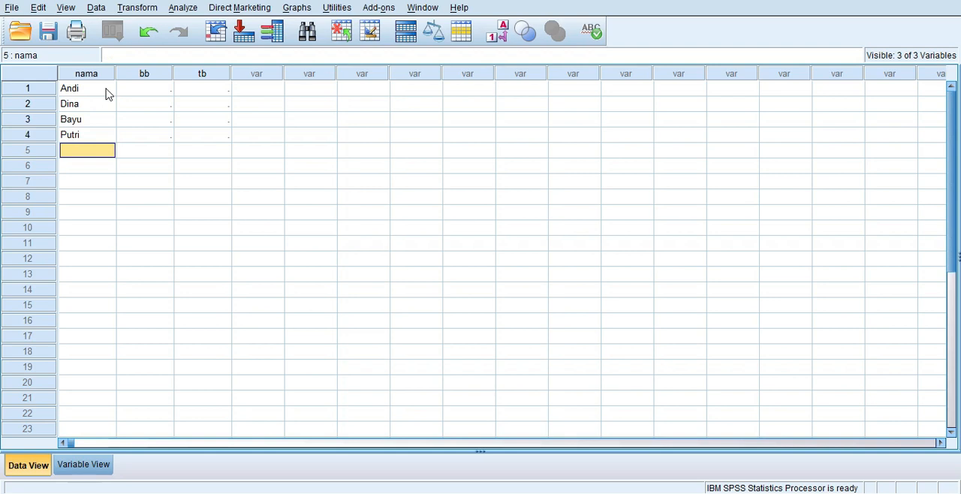
text(Dimas)
key(Return)
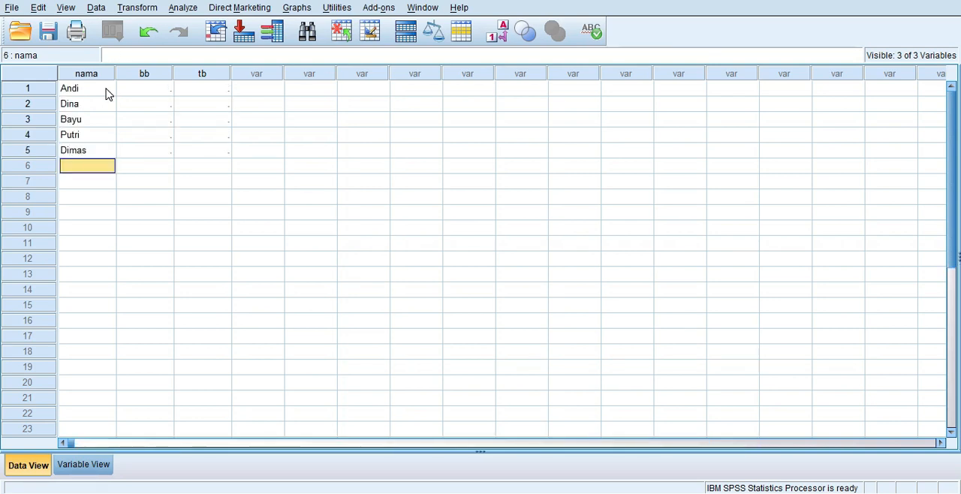
text(Sari)
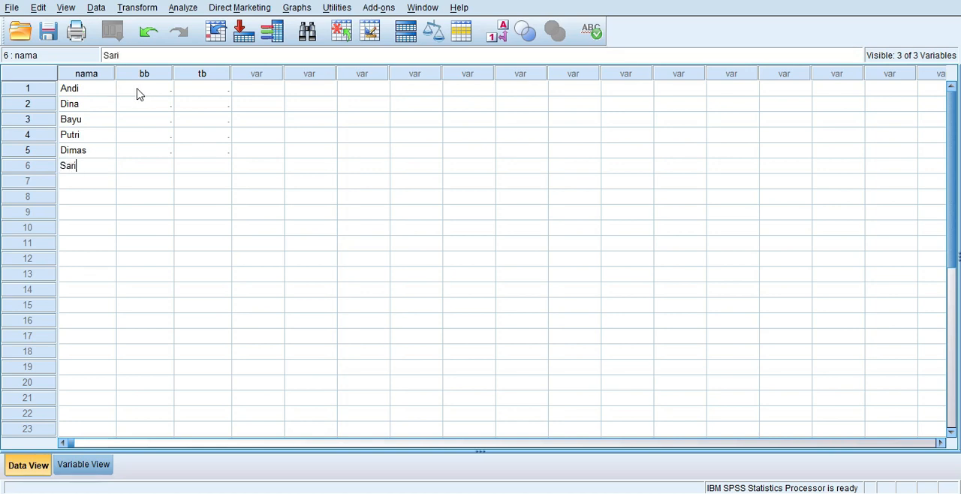
Enter the body weights 60.1, 50.3 and 55.6 in rows 1 to 3 of the bb column
click(137, 94)
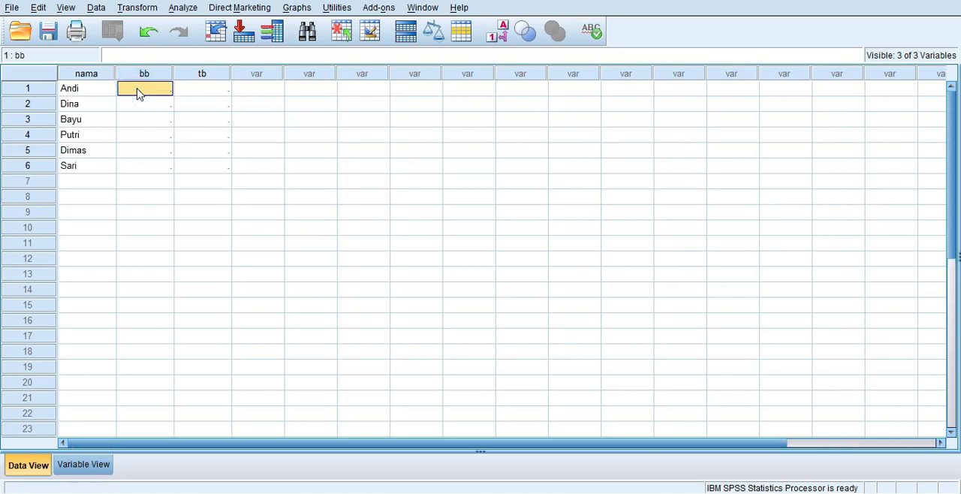
text(60.1)
key(Return)
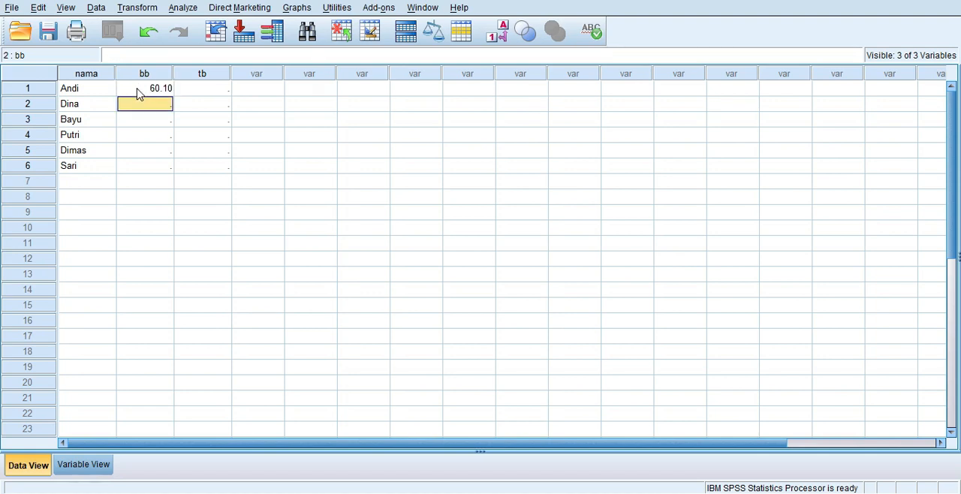
text(50.3)
key(Return)
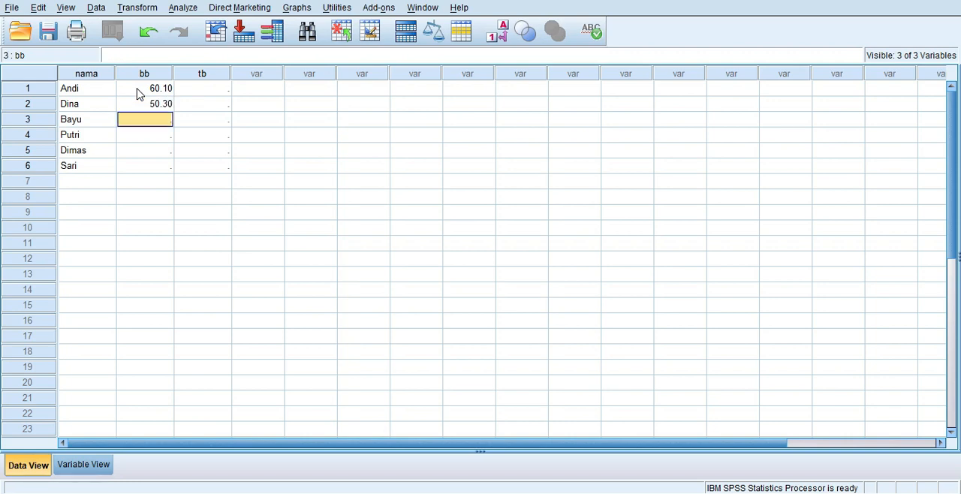
text(55.6)
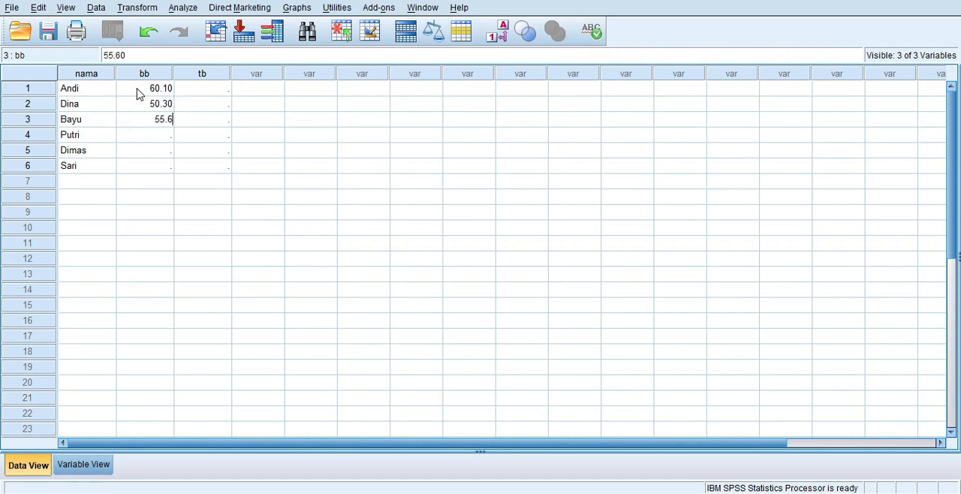
key(Return)
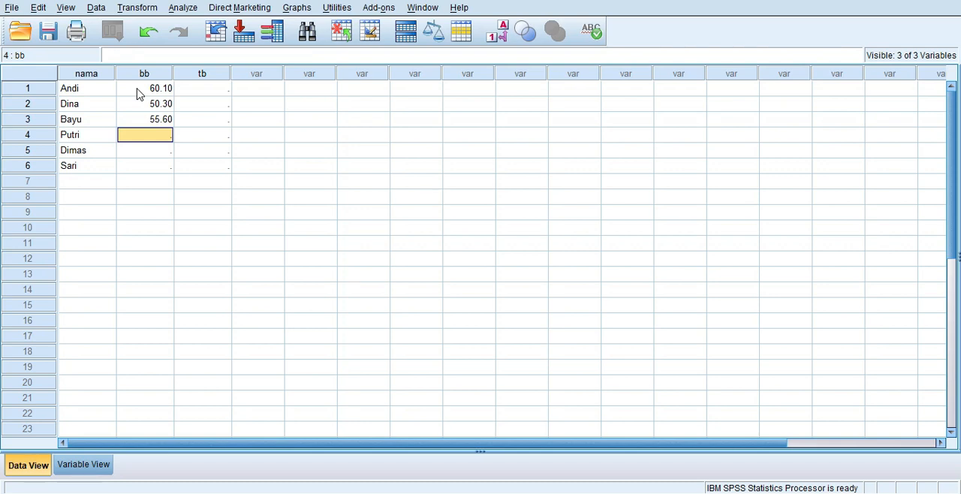
Enter the body weights 46.4, 58.7 and 49.2 in rows 4 to 6 of the bb column
text(46,)
key(BackSpace)
text(.4)
key(Return)
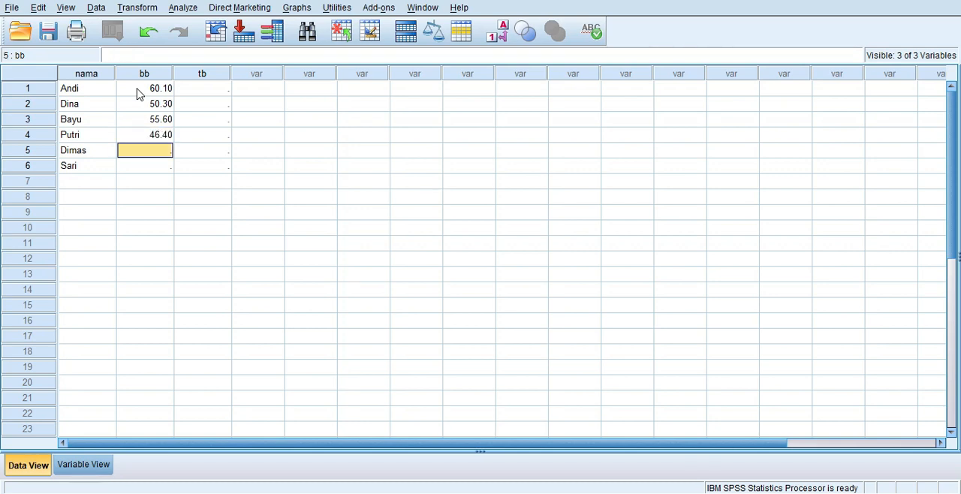
text(58.7)
key(Return)
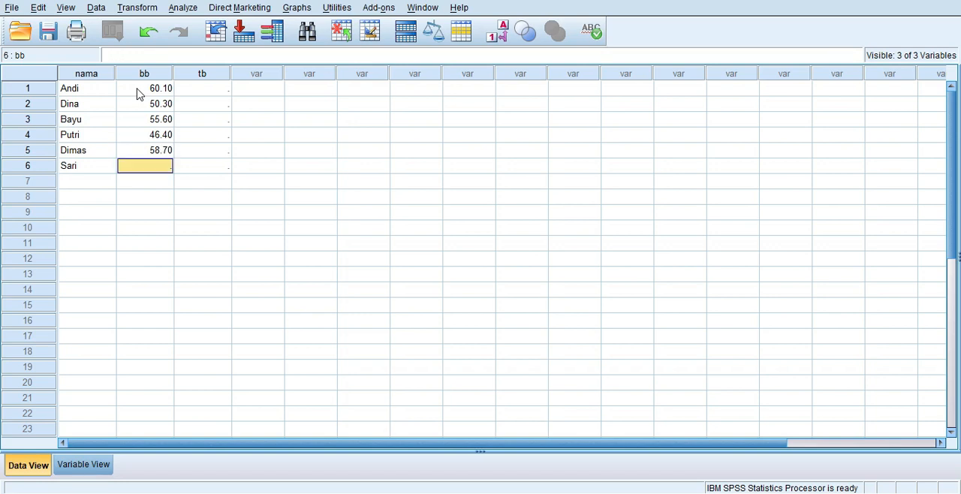
text(4)
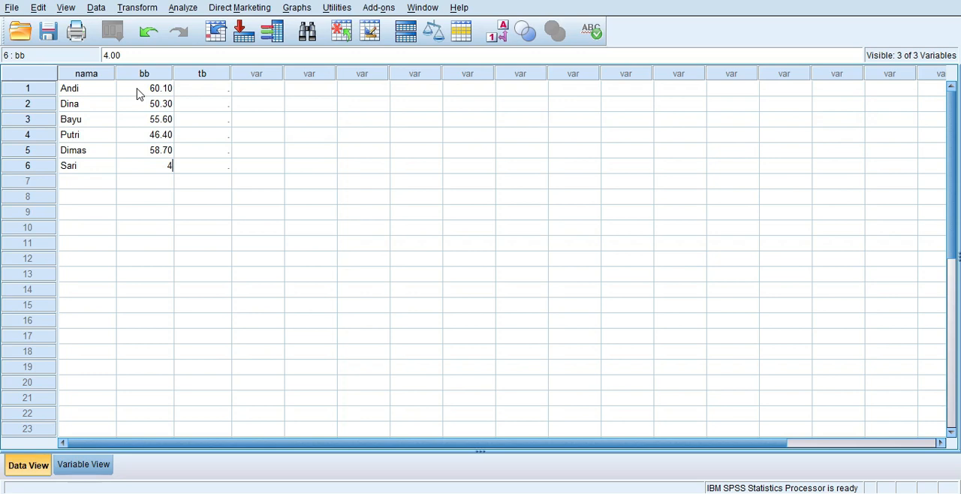
text(9.2)
Enter the body heights 170.2, 152.5 and 168.3 in rows 1 to 3 of the tb column
click(200, 90)
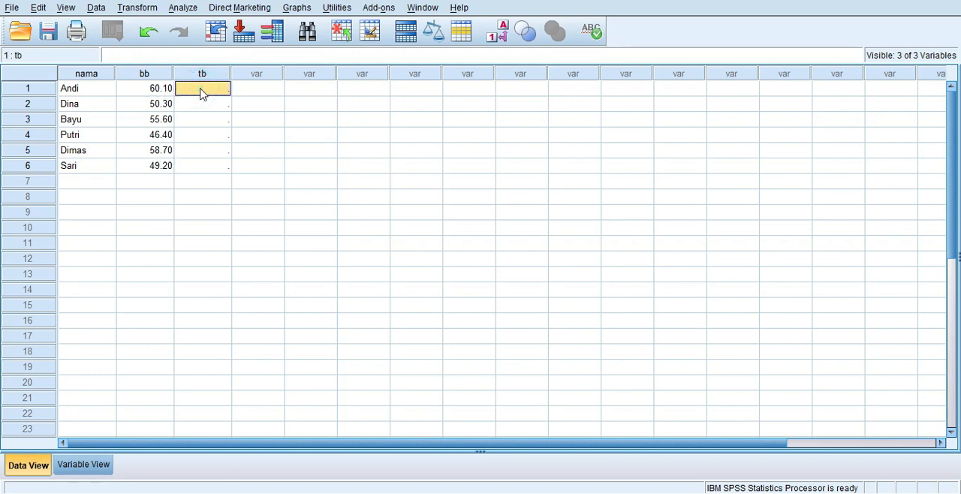
text(170.2)
key(Return)
text(15)
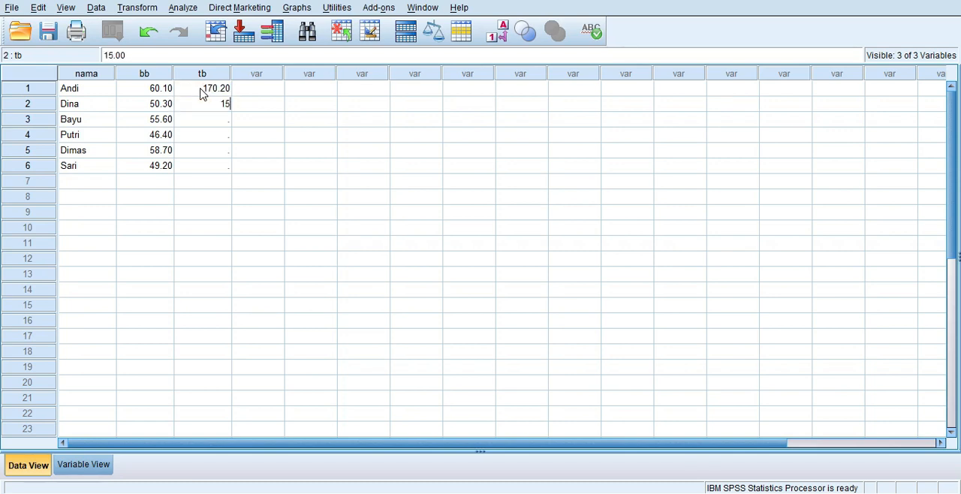
text(2.5)
key(Return)
text(168.3)
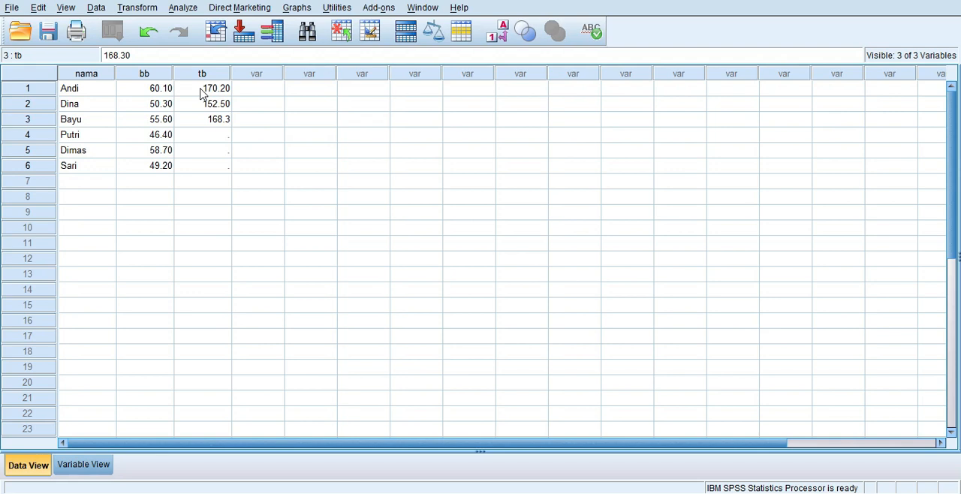
key(Return)
Enter the body heights 150.1, 169.6 and 155.7 in rows 4 to 6 of the tb column
text(150.1)
key(Return)
text(16)
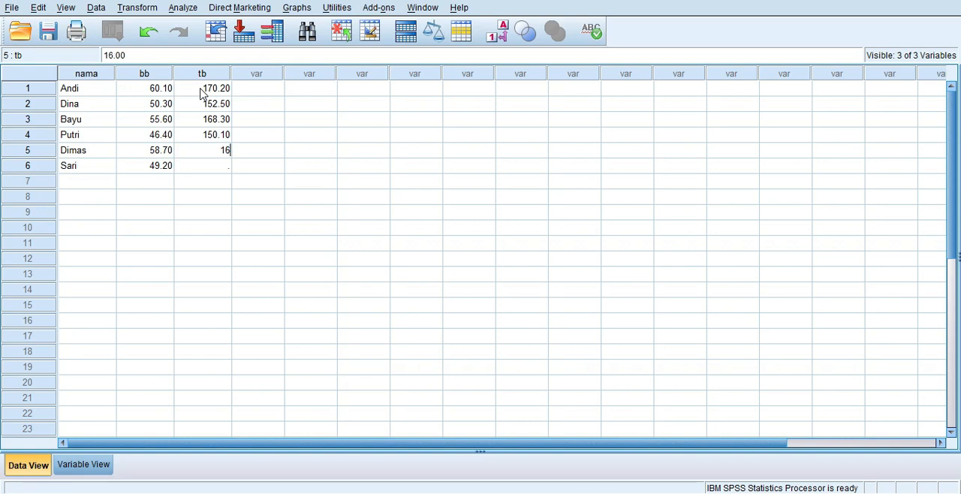
text(9.6)
key(Return)
text(1)
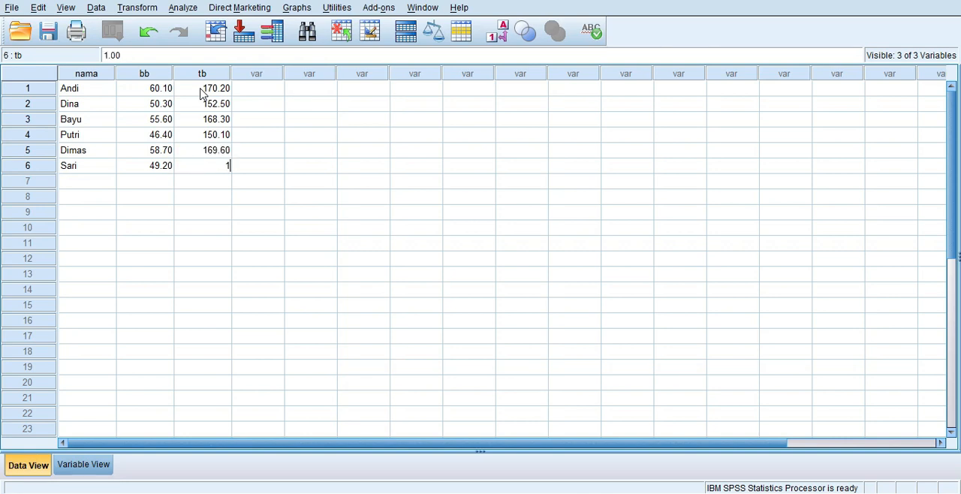
text(55.7)
key(Return)
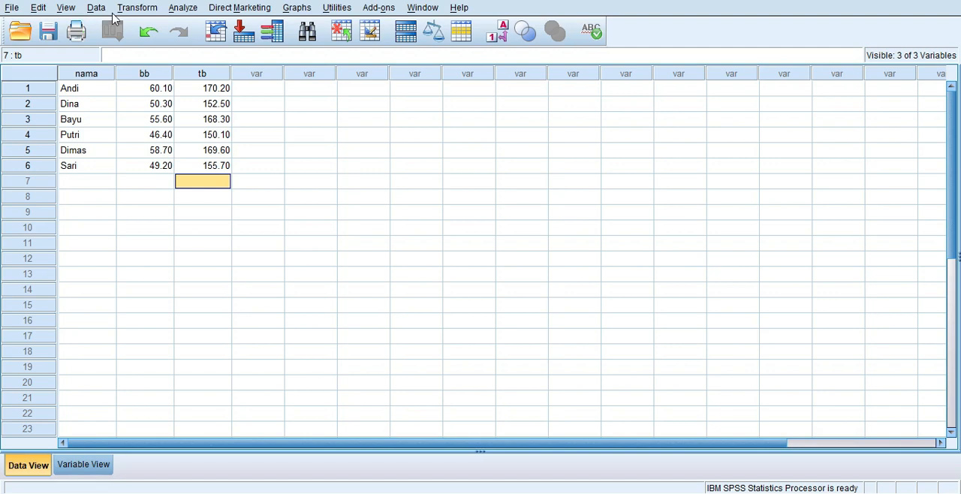
click(262, 27)
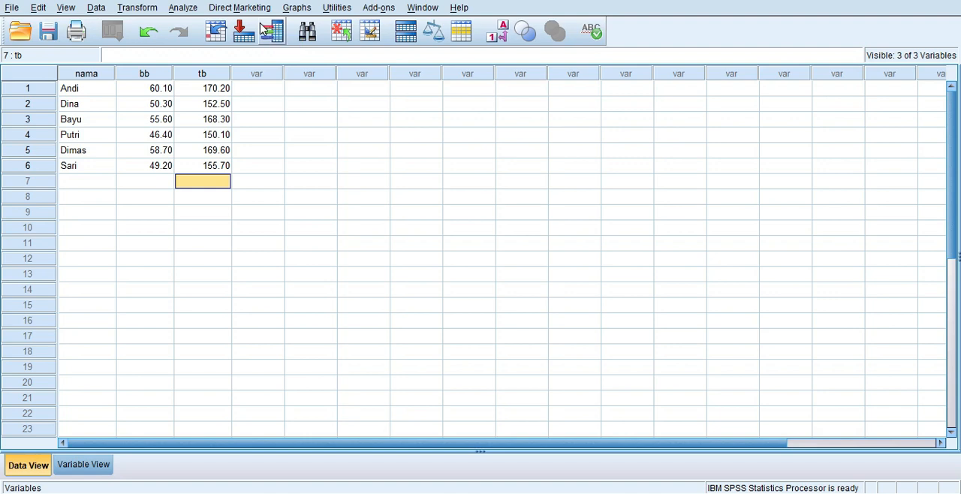
click(97, 9)
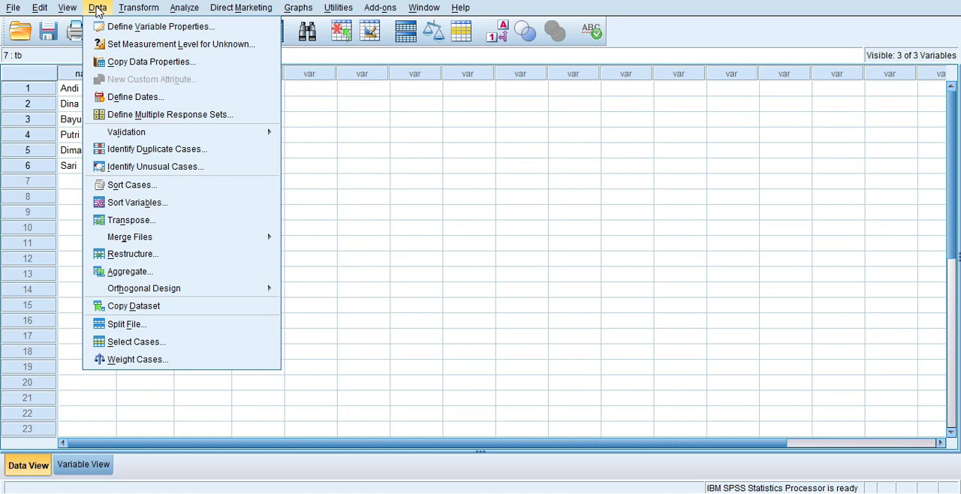
click(137, 8)
click(136, 9)
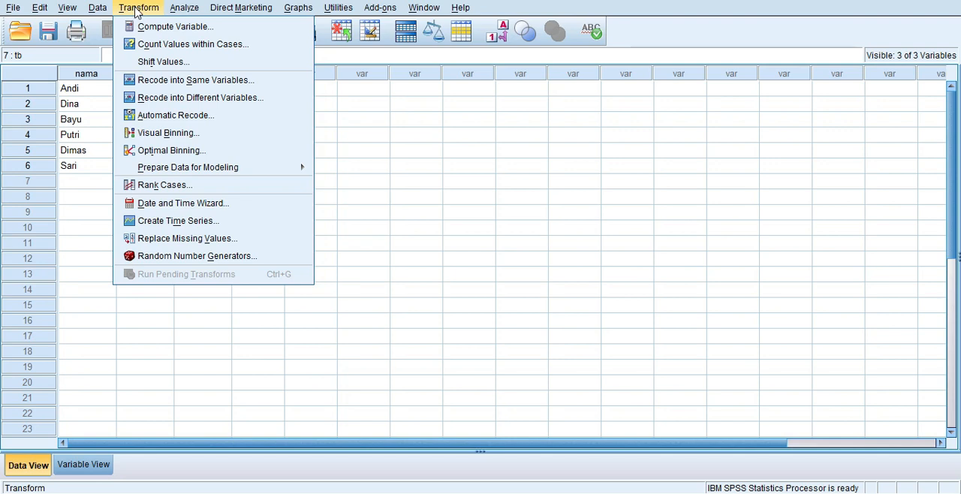
click(176, 8)
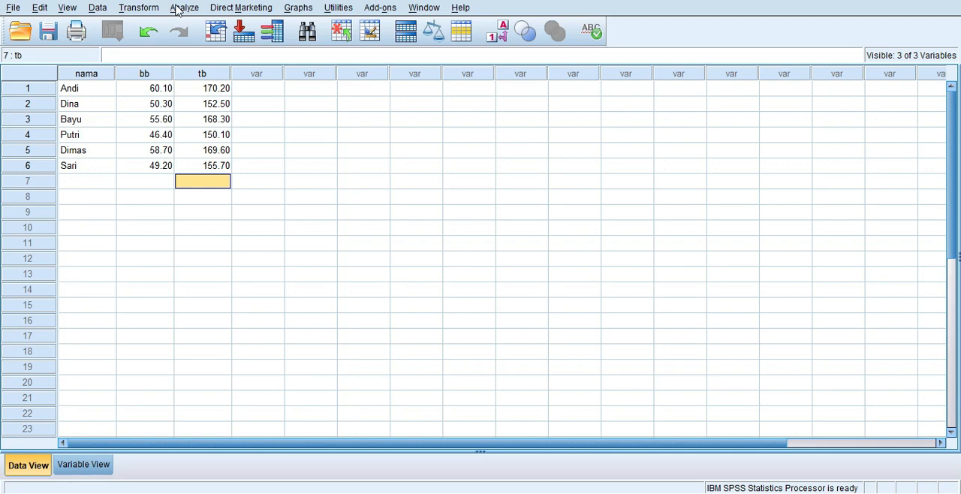
click(297, 8)
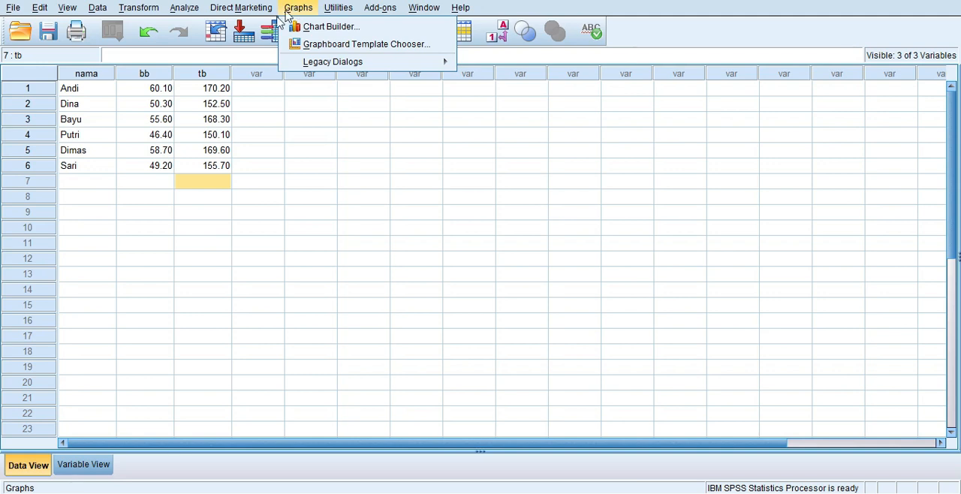
mouse_move(298, 62)
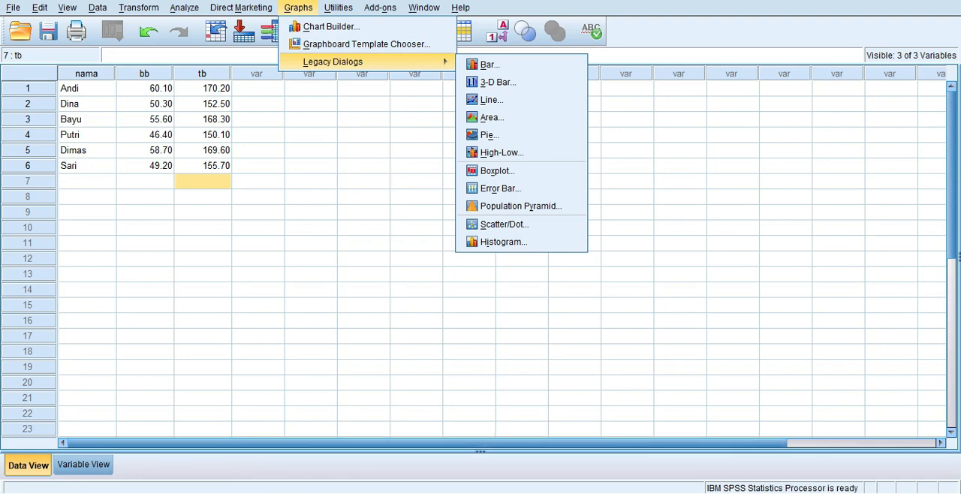
key(Escape)
key(Escape)
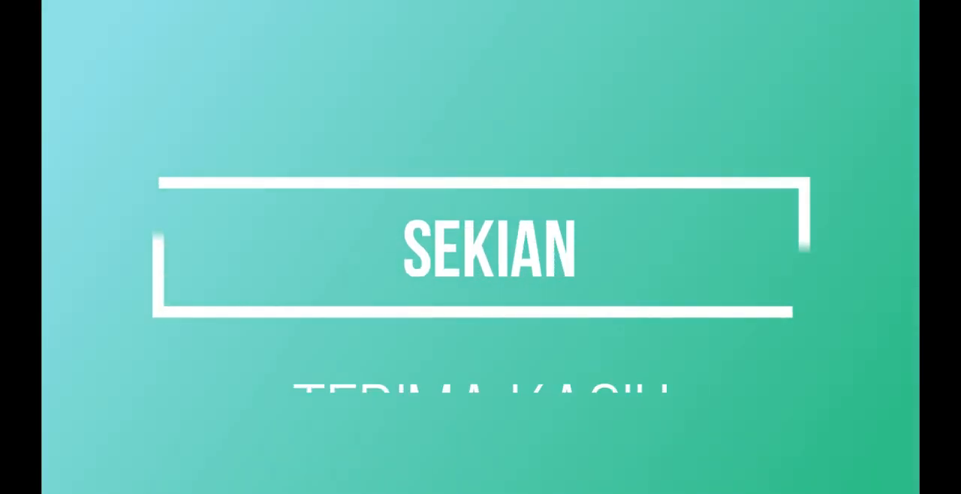